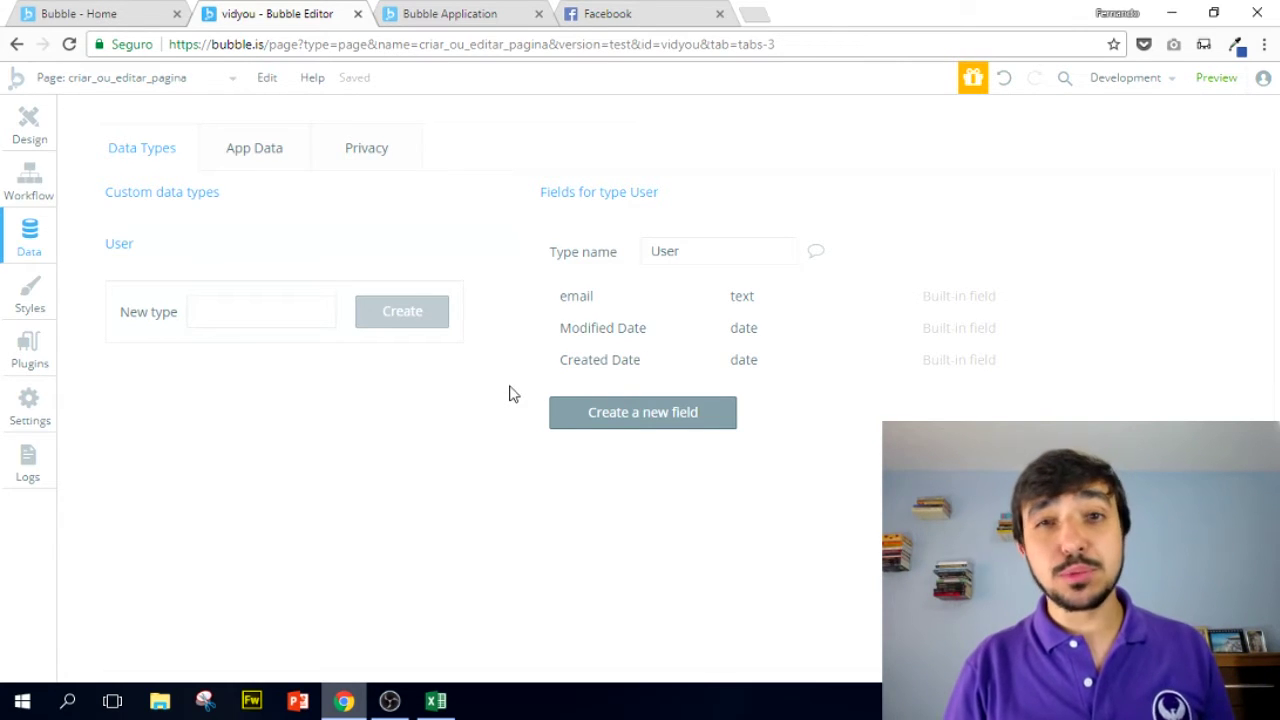
- Create a new field named "Sobre" of type text on the User data type
left_click(622, 414)
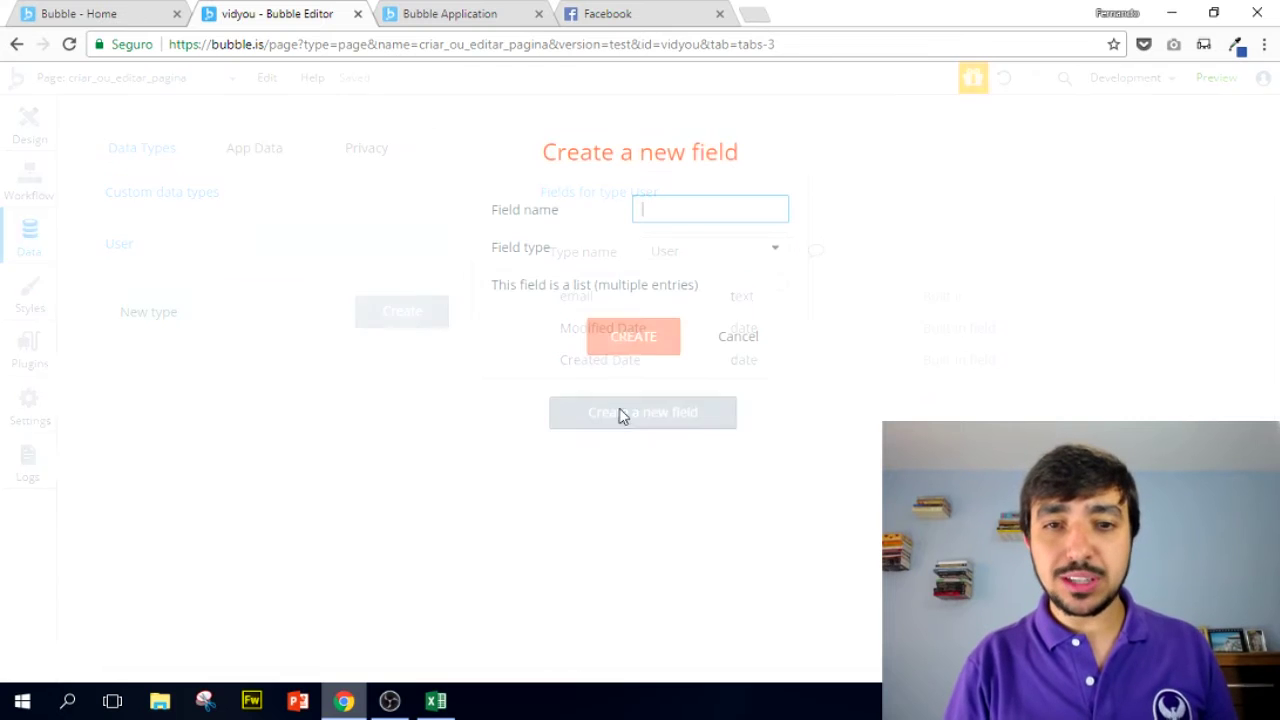
type("Sobre")
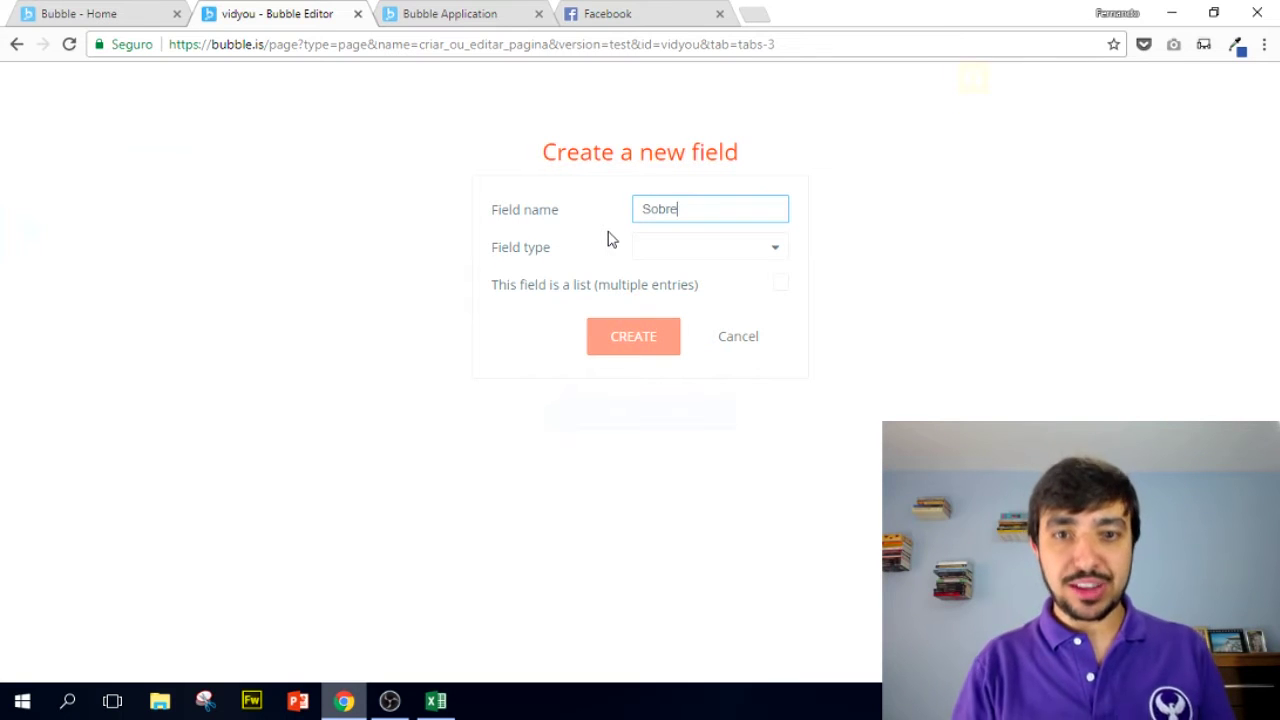
left_click(688, 255)
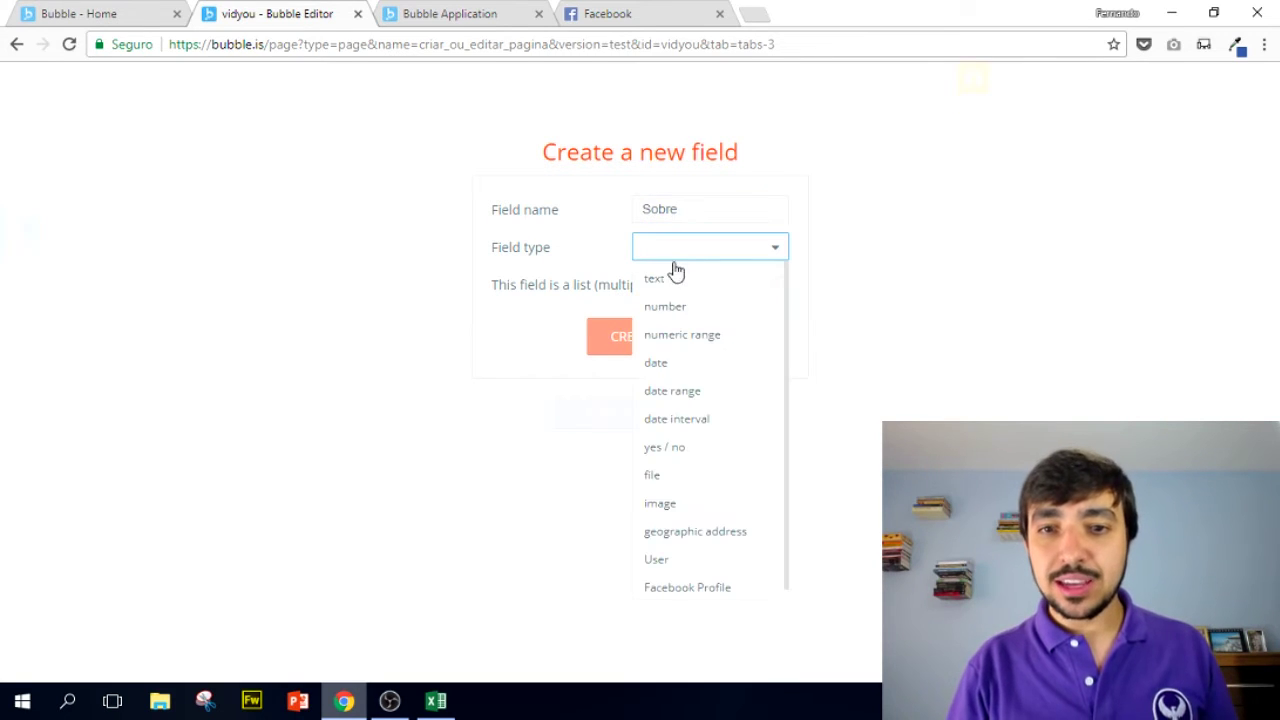
left_click(668, 283)
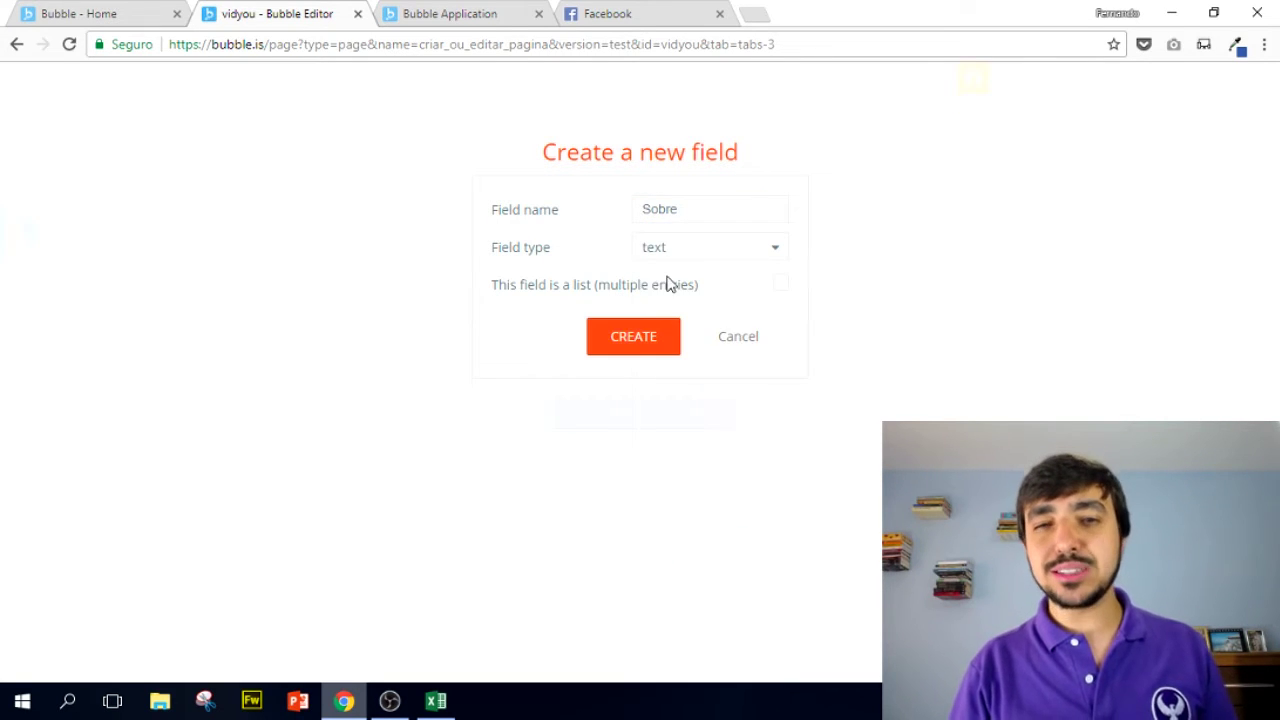
left_click(630, 340)
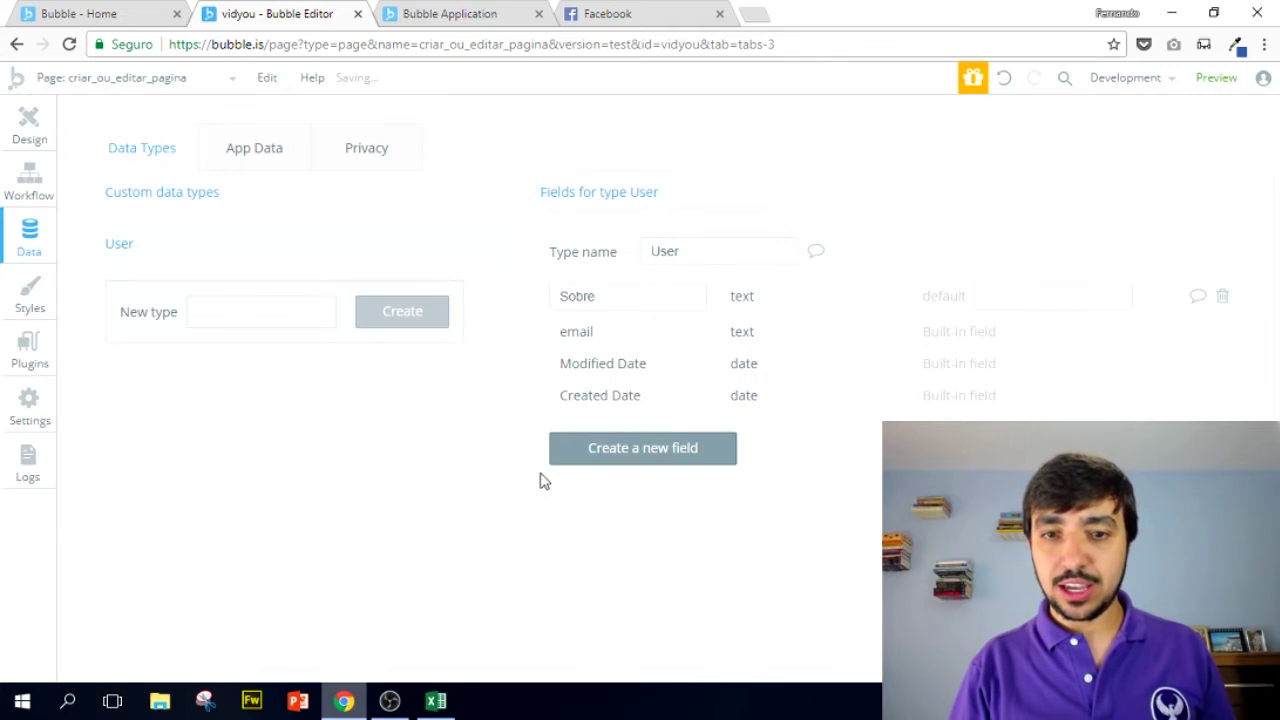
- Add a text field named "URL do youtube" to the User data type
left_click(645, 449)
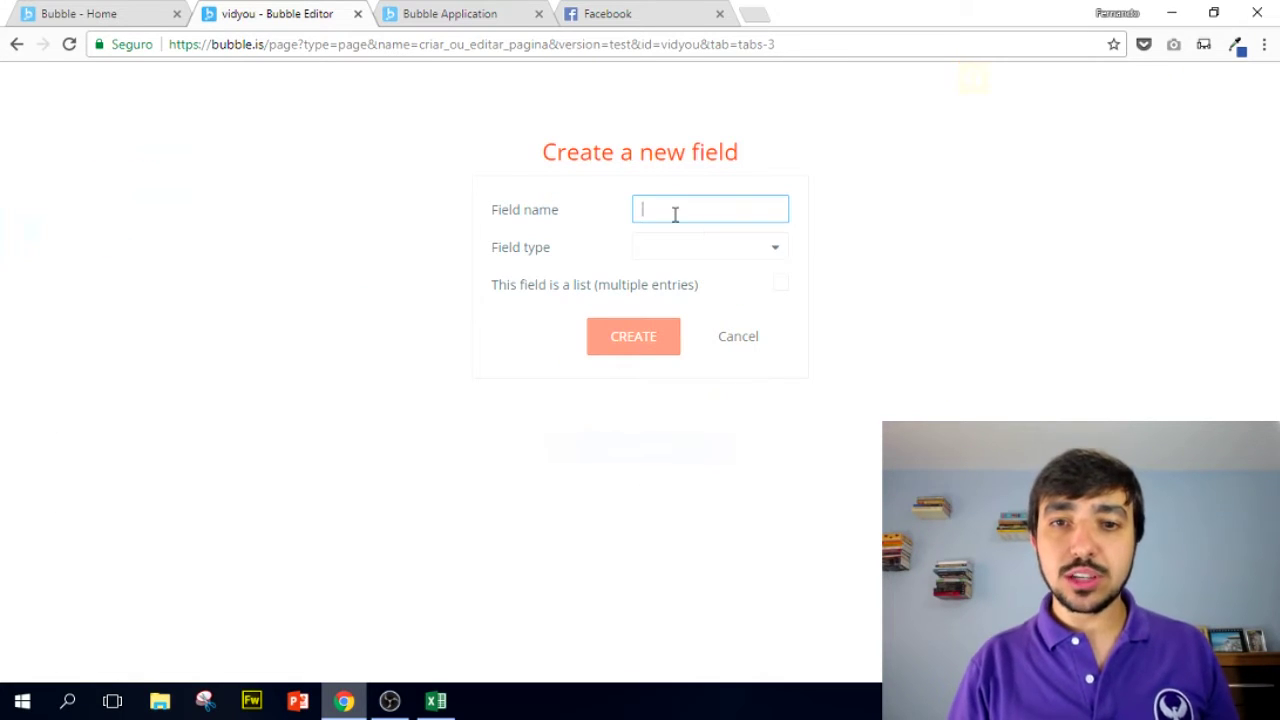
type("URL ")
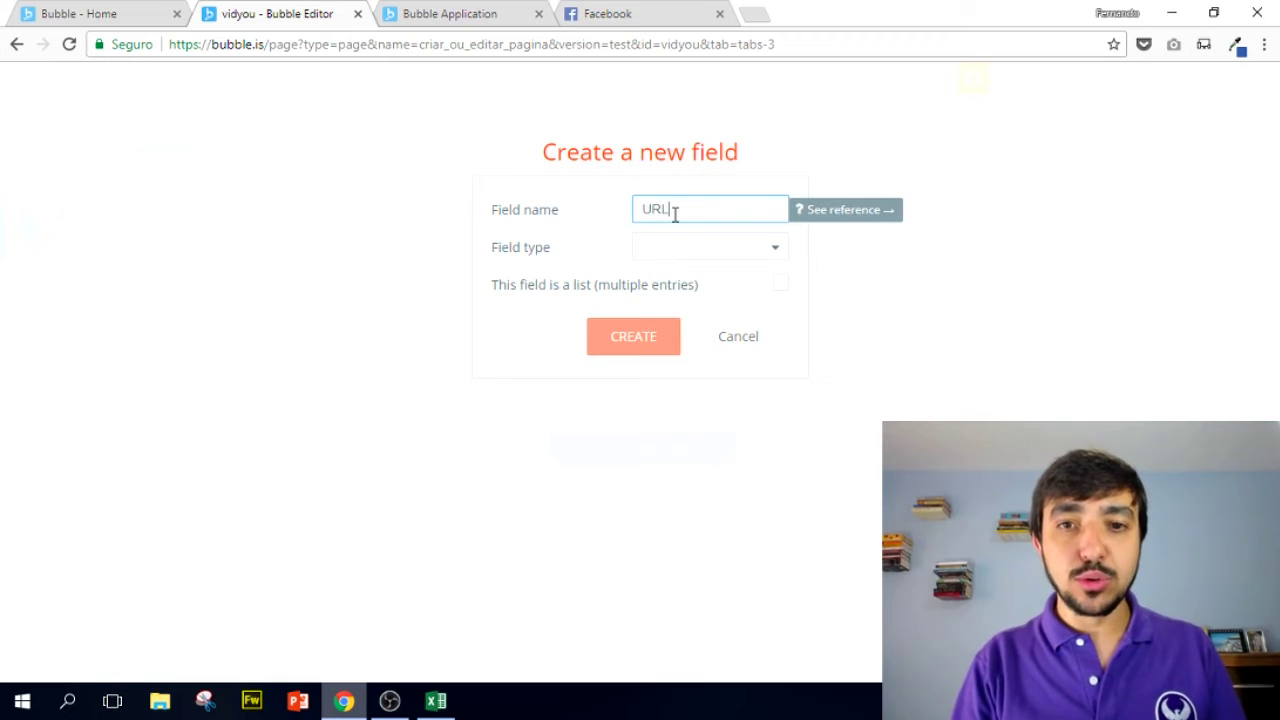
type("do youtube")
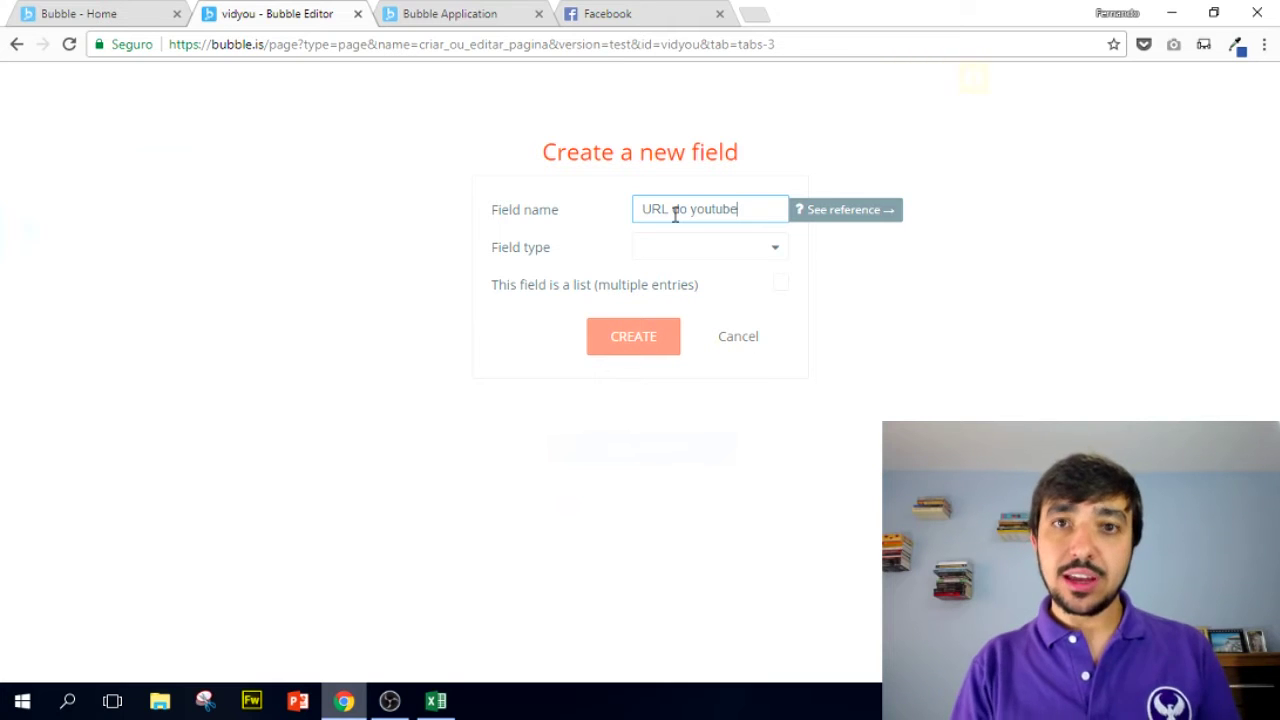
left_click(694, 253)
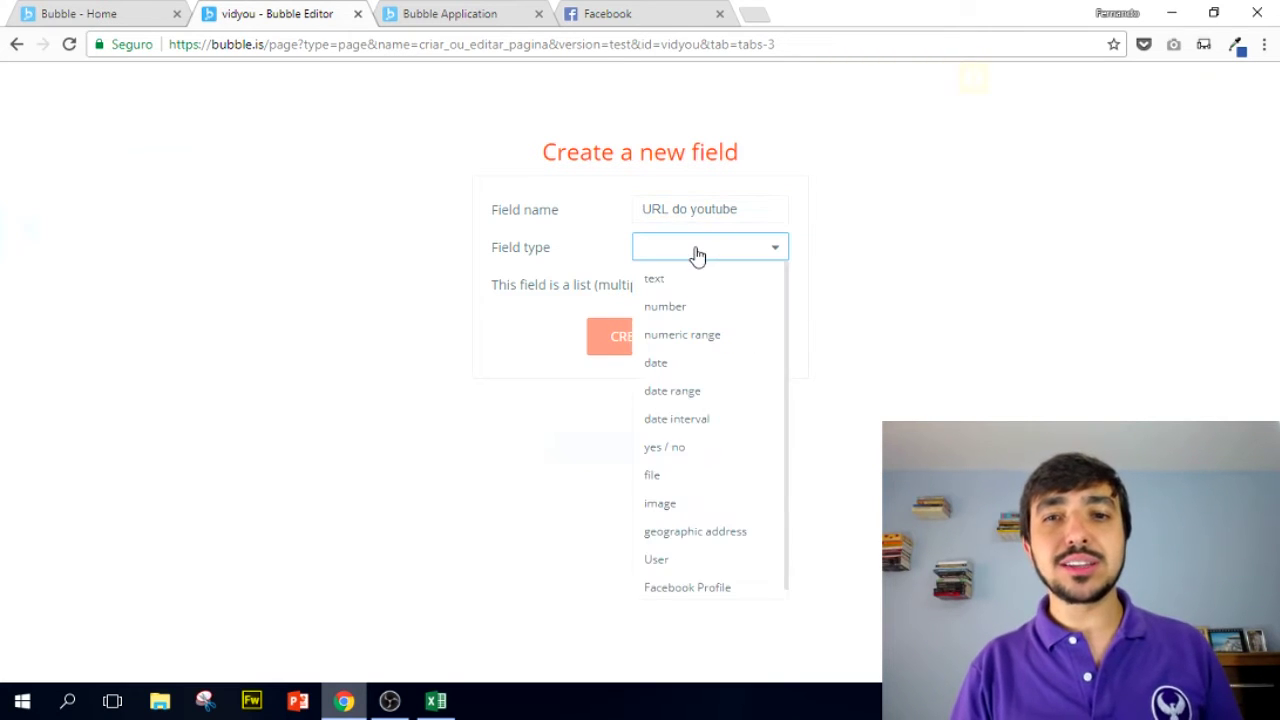
left_click(660, 282)
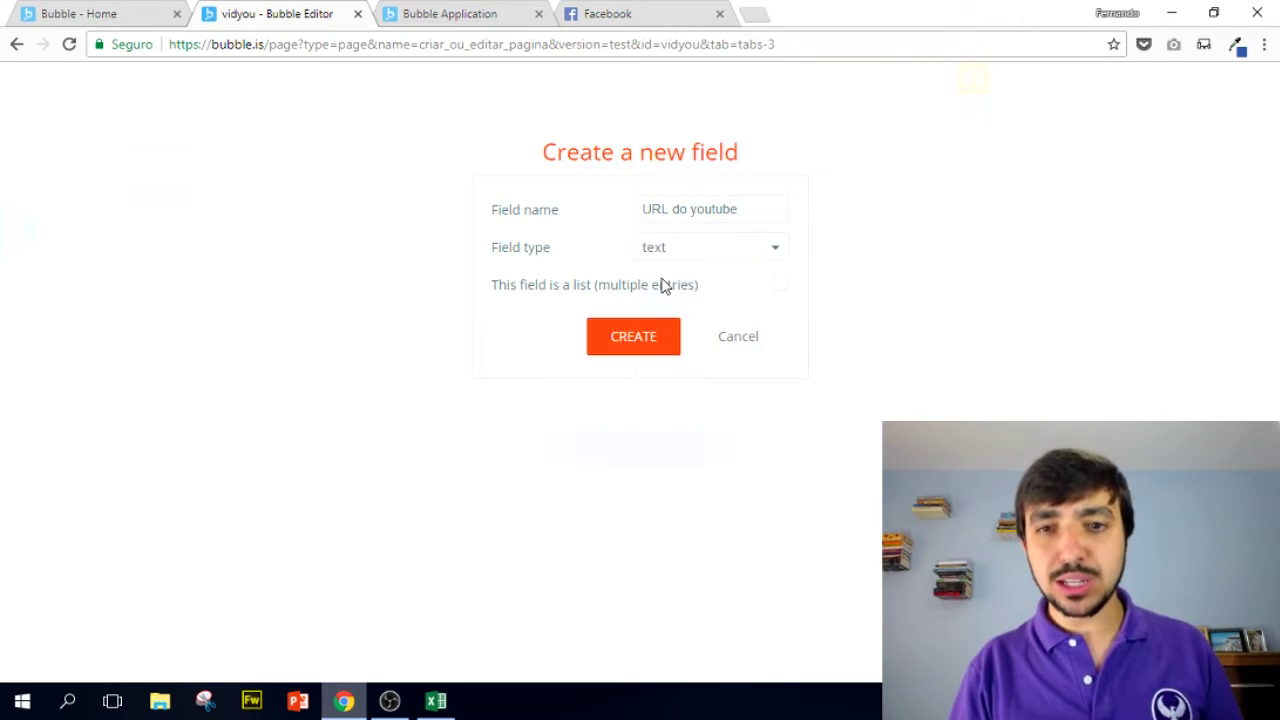
left_click(630, 346)
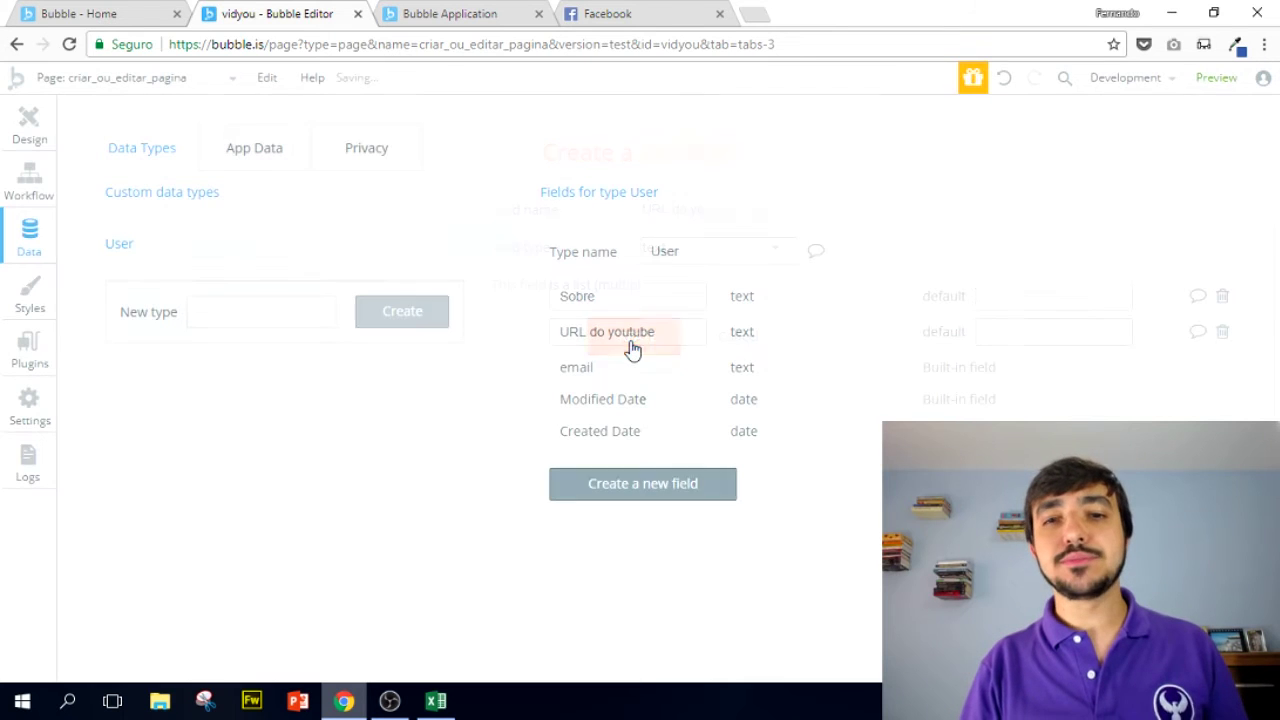
- Add a field named "Curriculo" of type file to the User data type
left_click(645, 490)
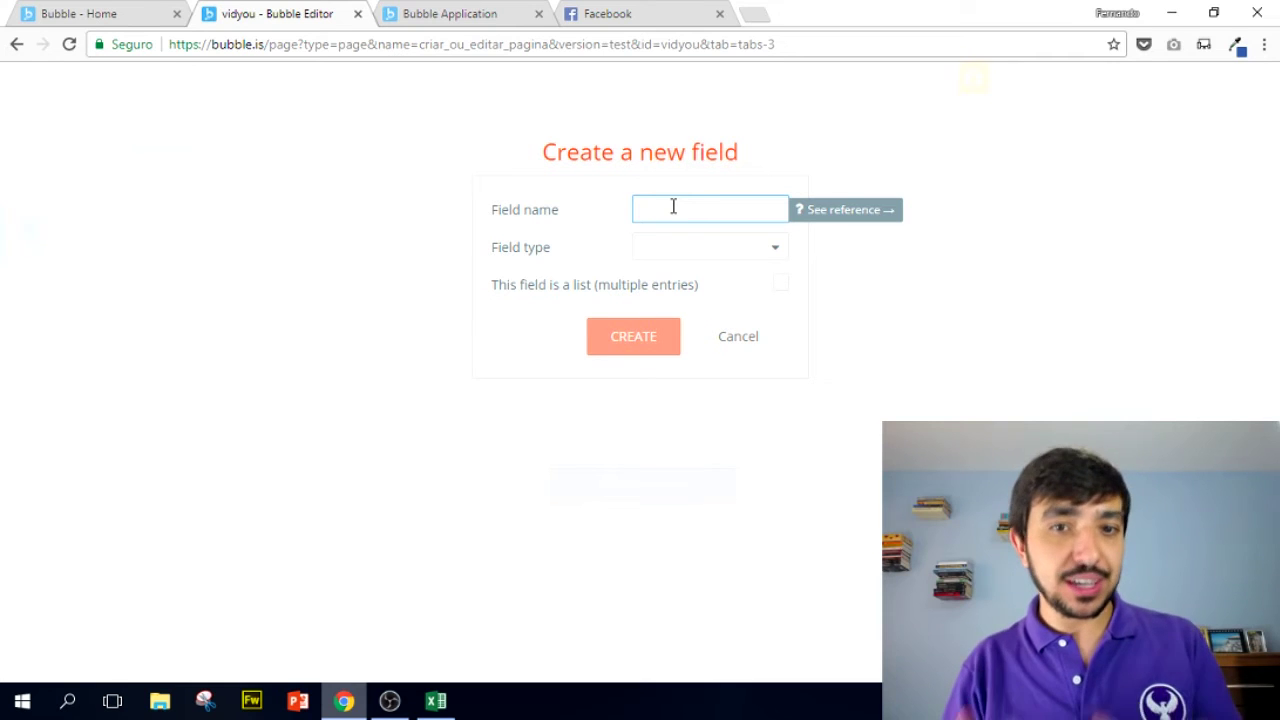
type("Curriculo")
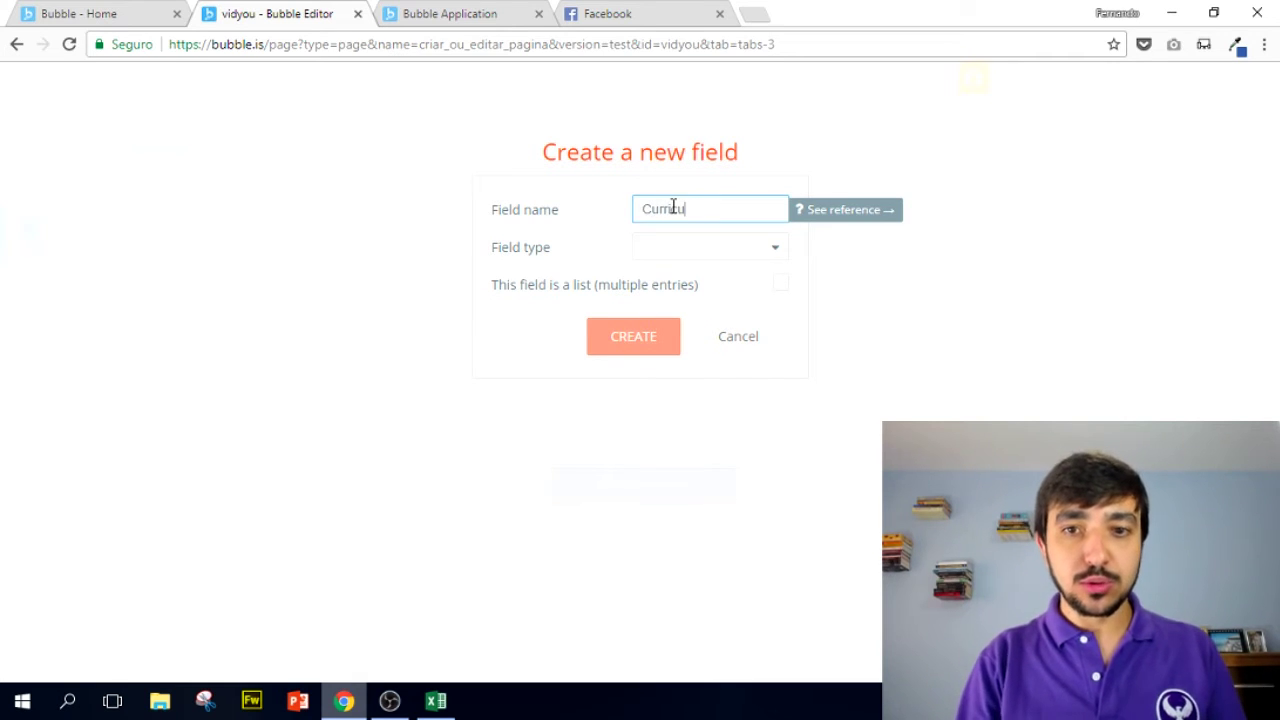
left_click(697, 256)
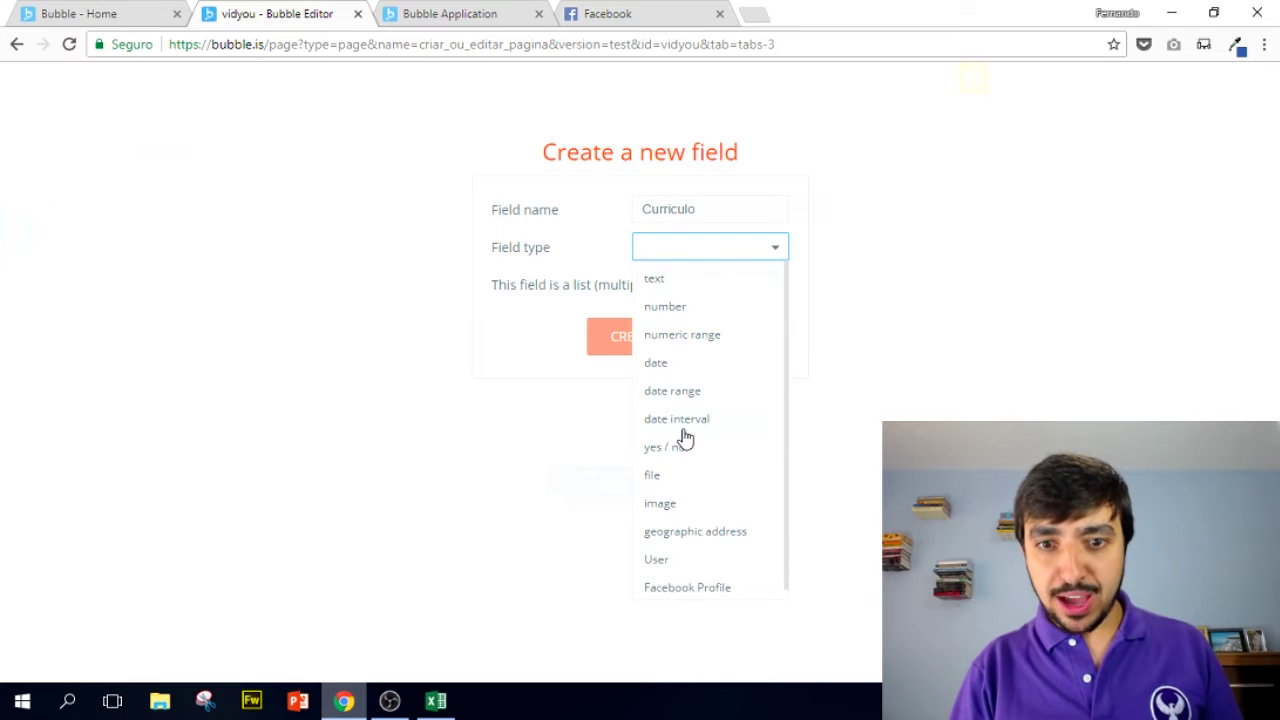
left_click(657, 478)
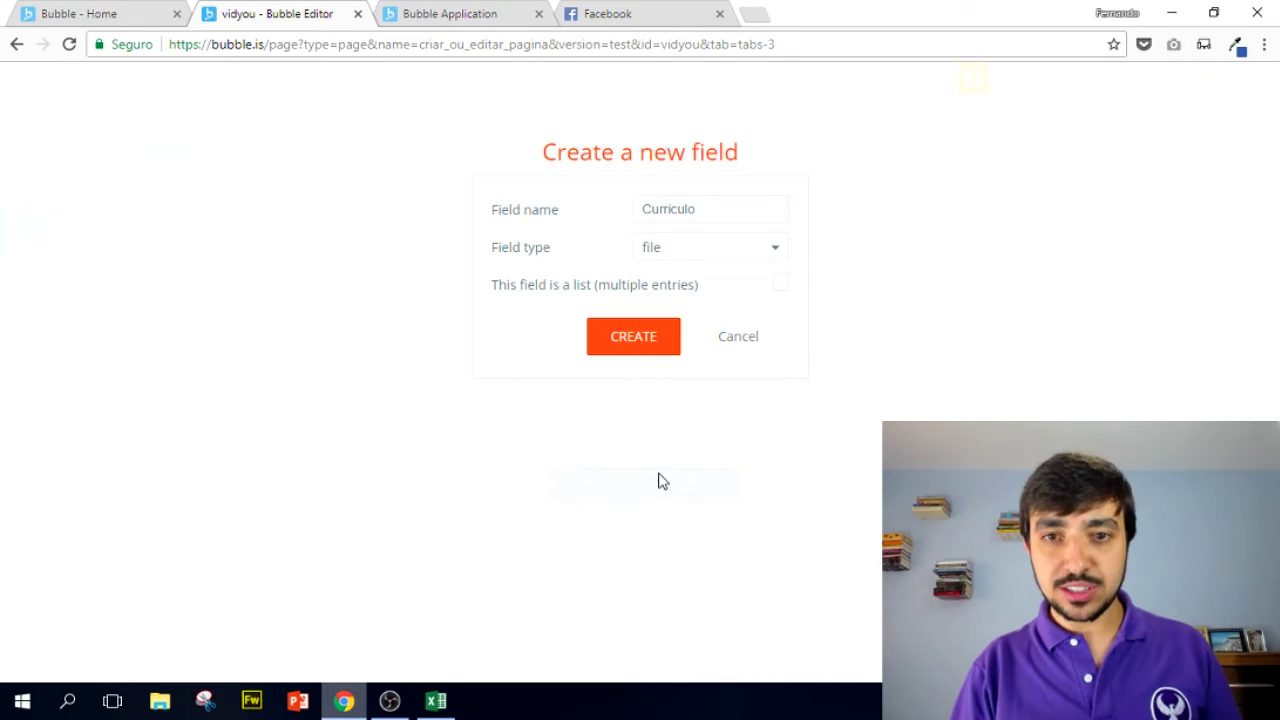
left_click(637, 352)
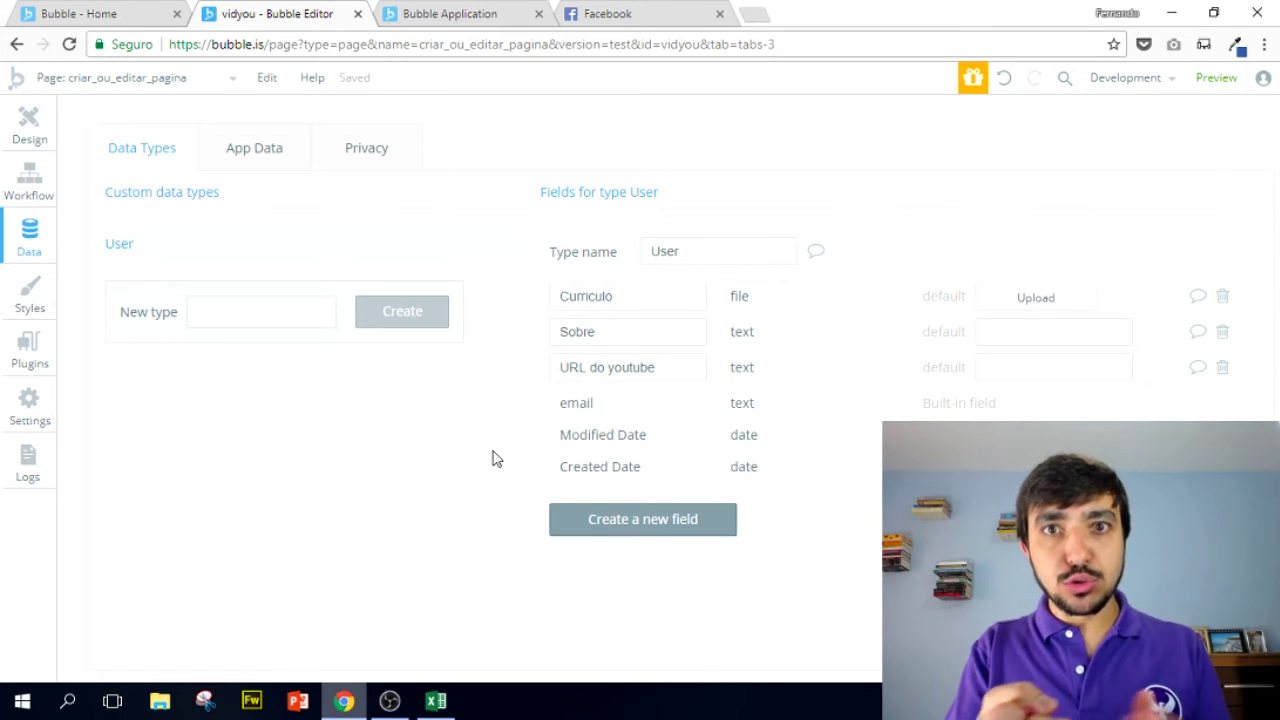
- Add a field named "Foto de perfil" of type image to the User data type
left_click(645, 528)
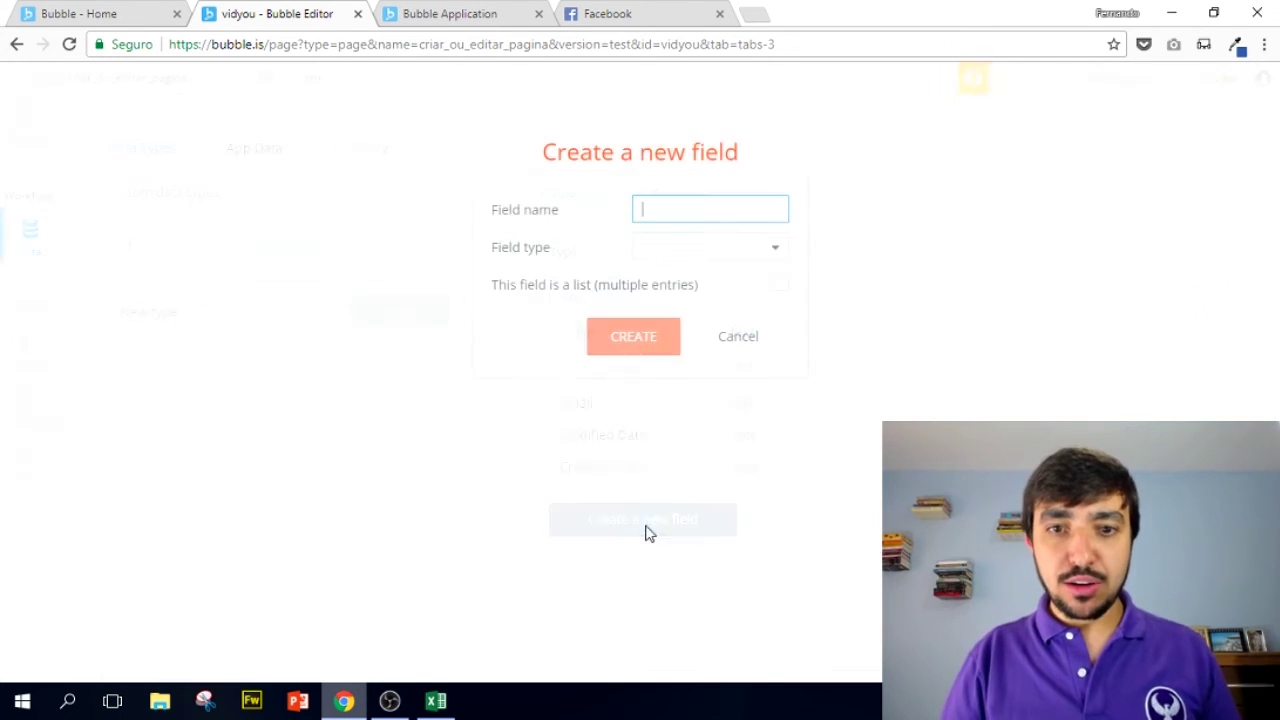
type("Foto de perfil")
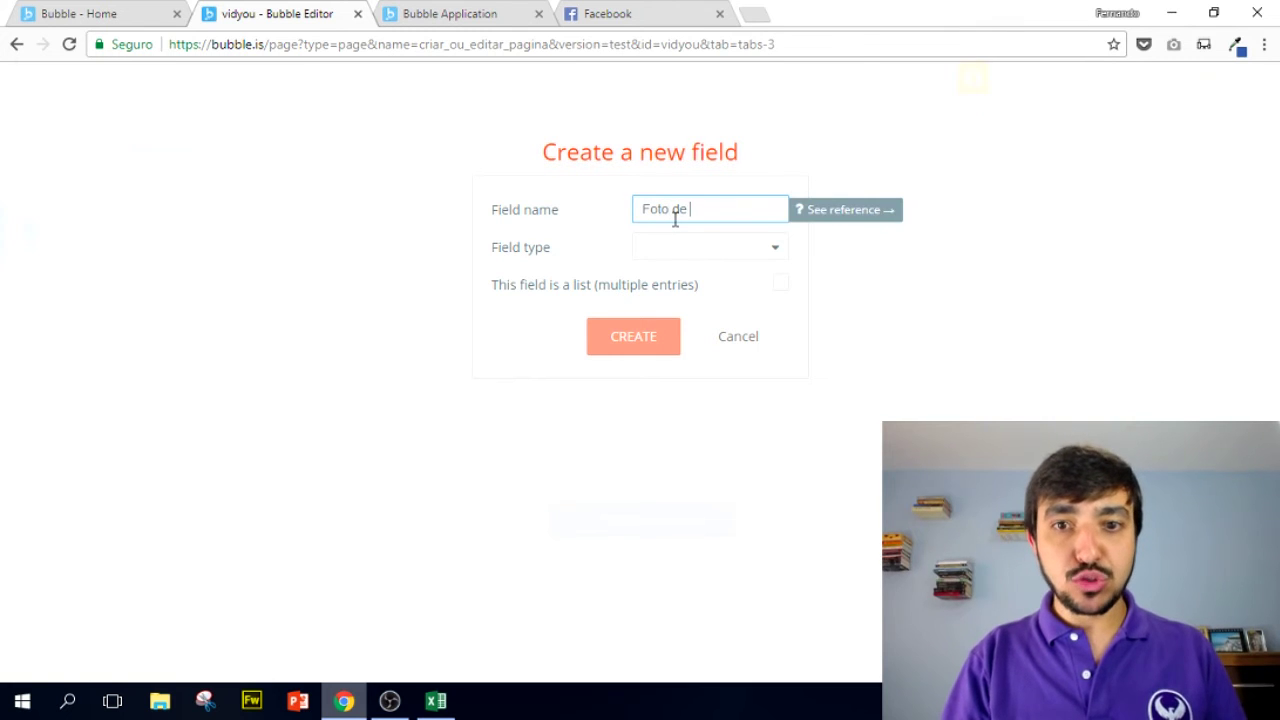
left_click(737, 256)
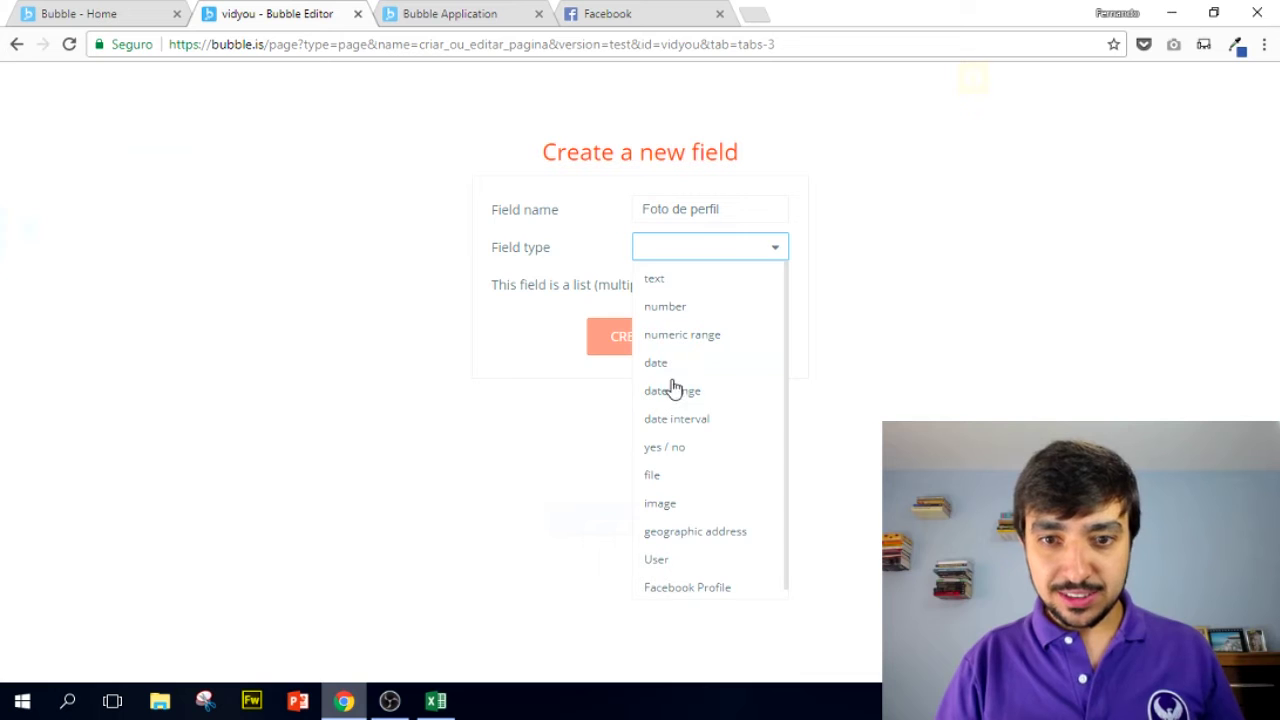
left_click(660, 504)
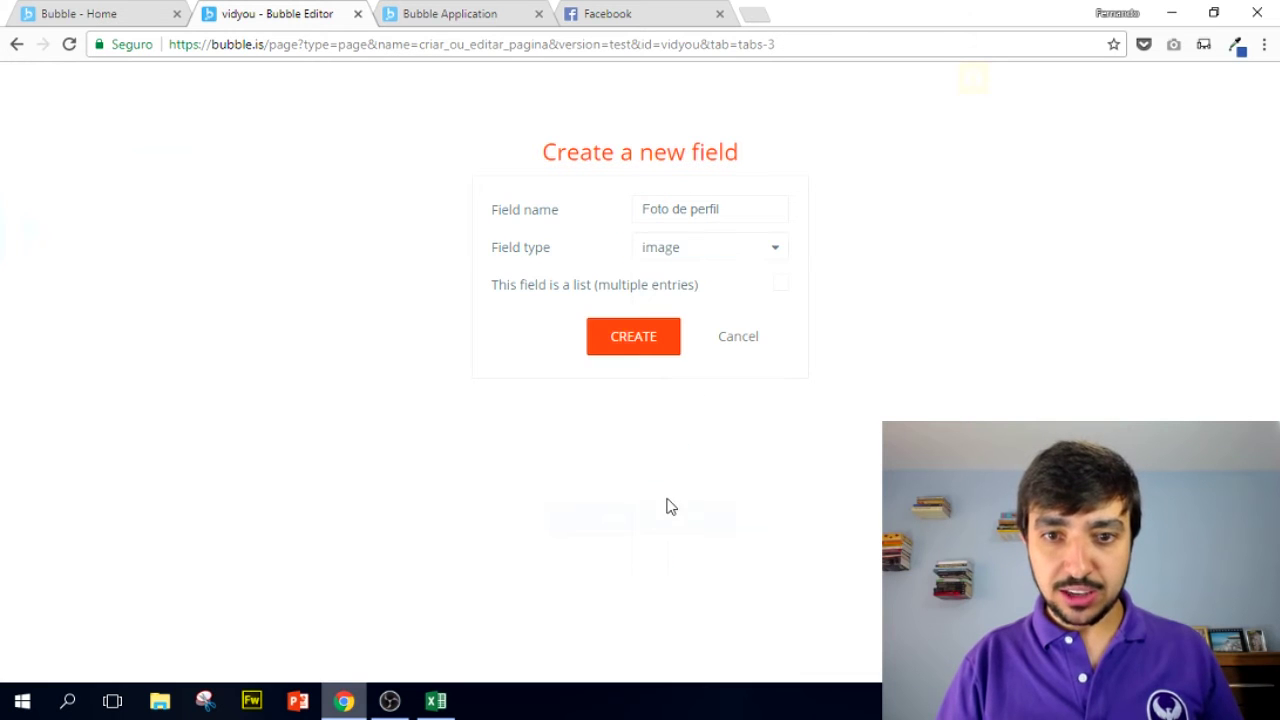
left_click(636, 344)
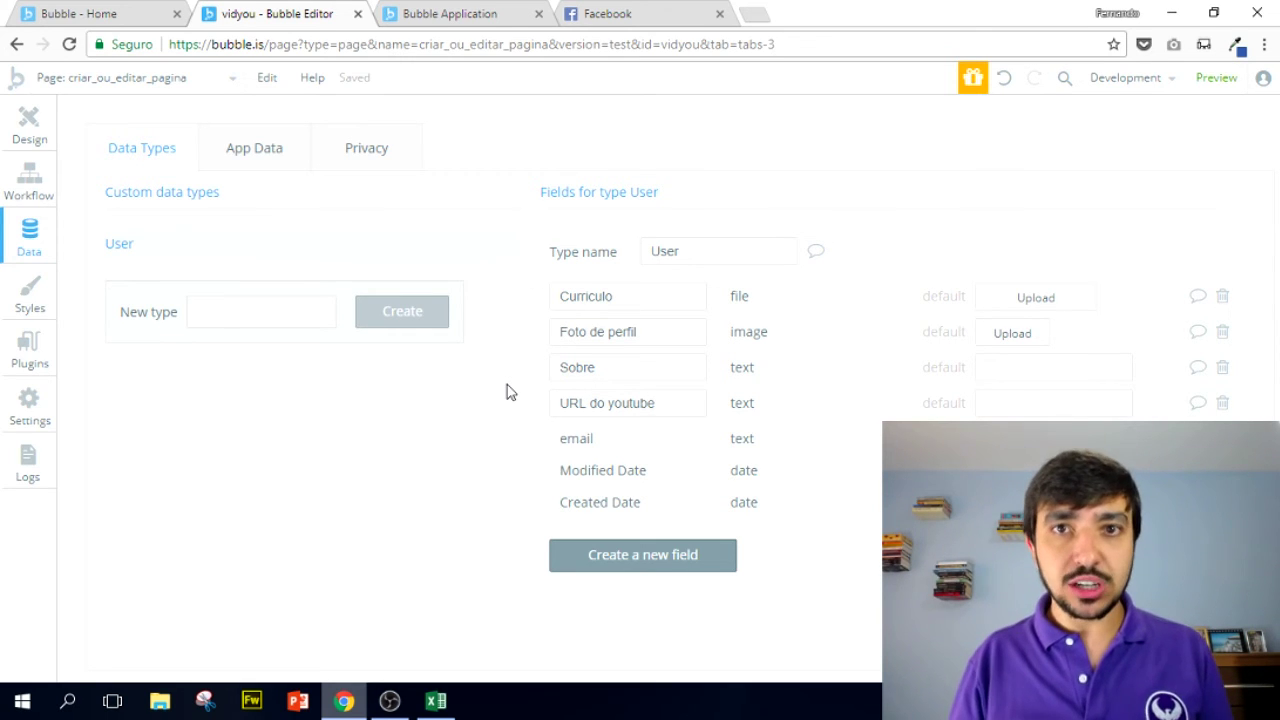
- Add a text field named "Nome" to the User data type
left_click(630, 558)
type("Nome")
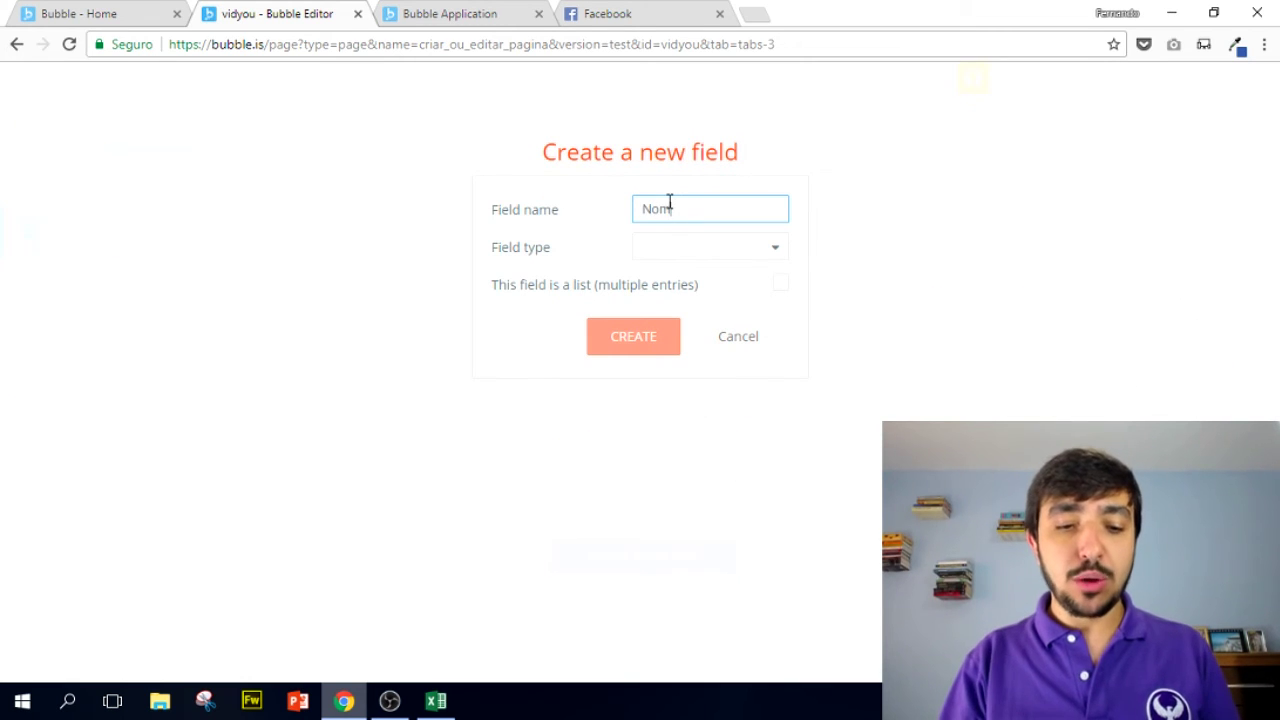
left_click(688, 256)
left_click(676, 282)
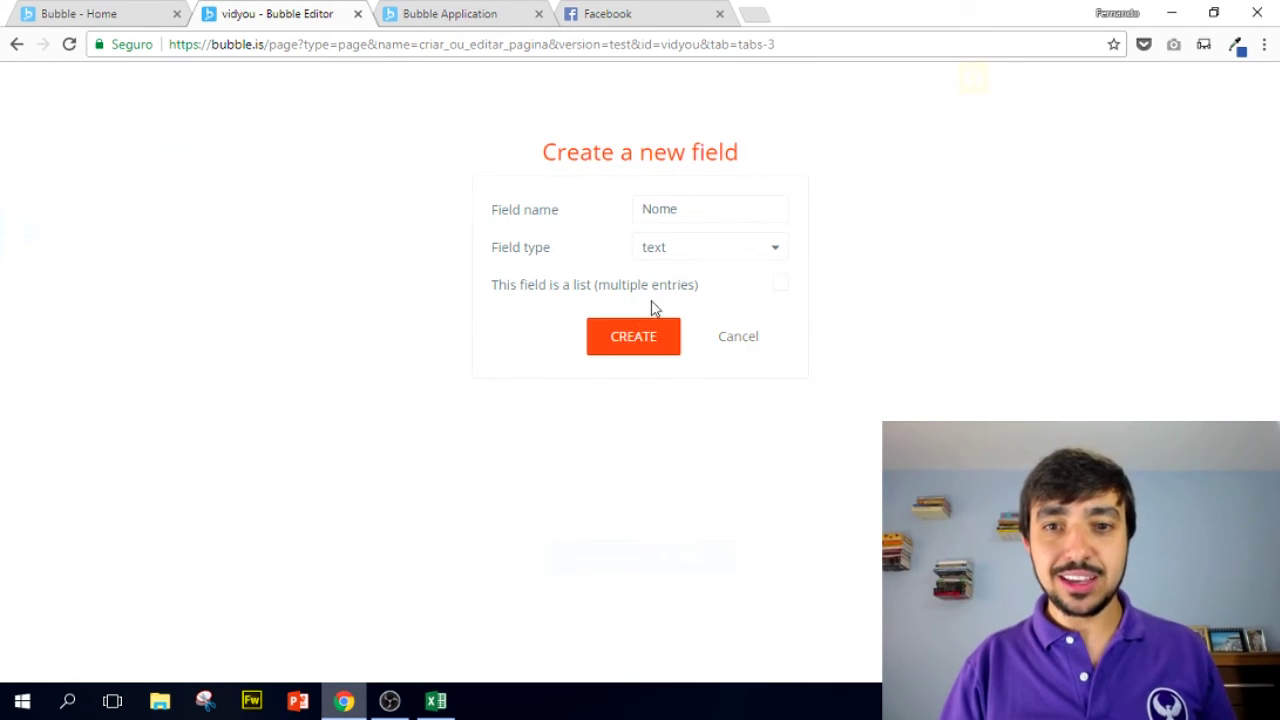
left_click(633, 338)
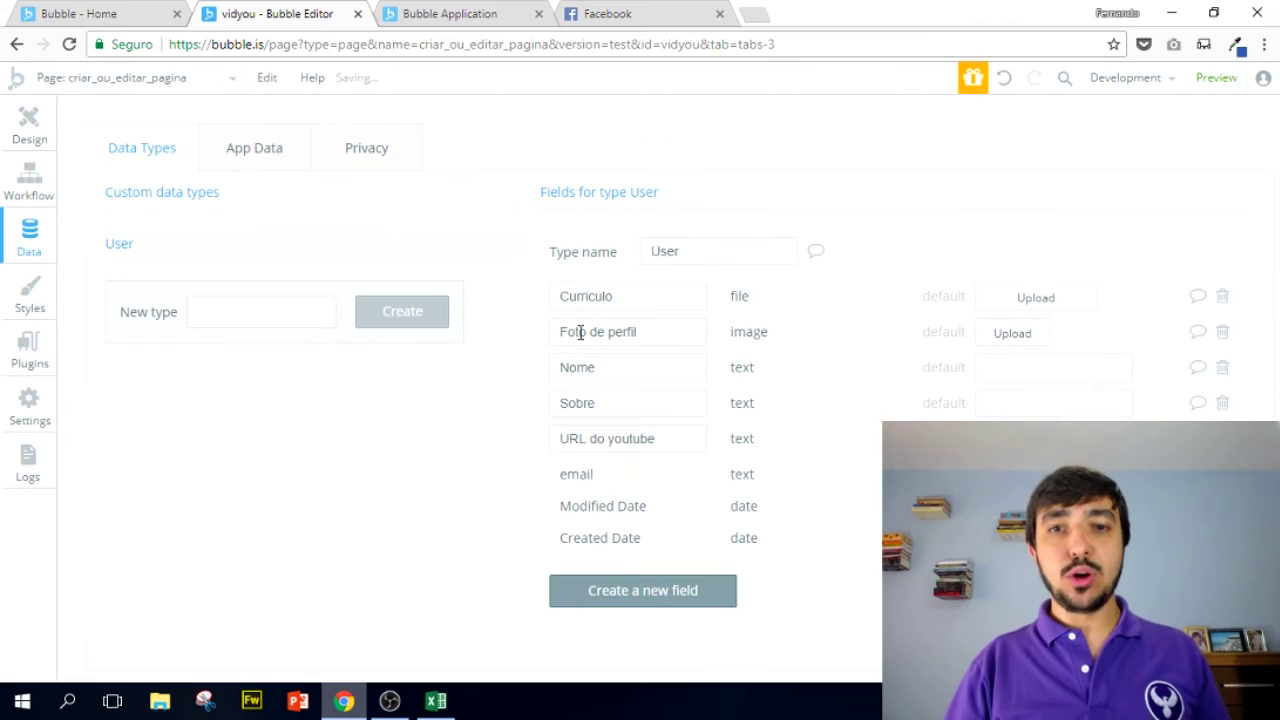
- Add a text field named "Sobrenome" to the User data type
left_click(617, 590)
type("Sobrenoe")
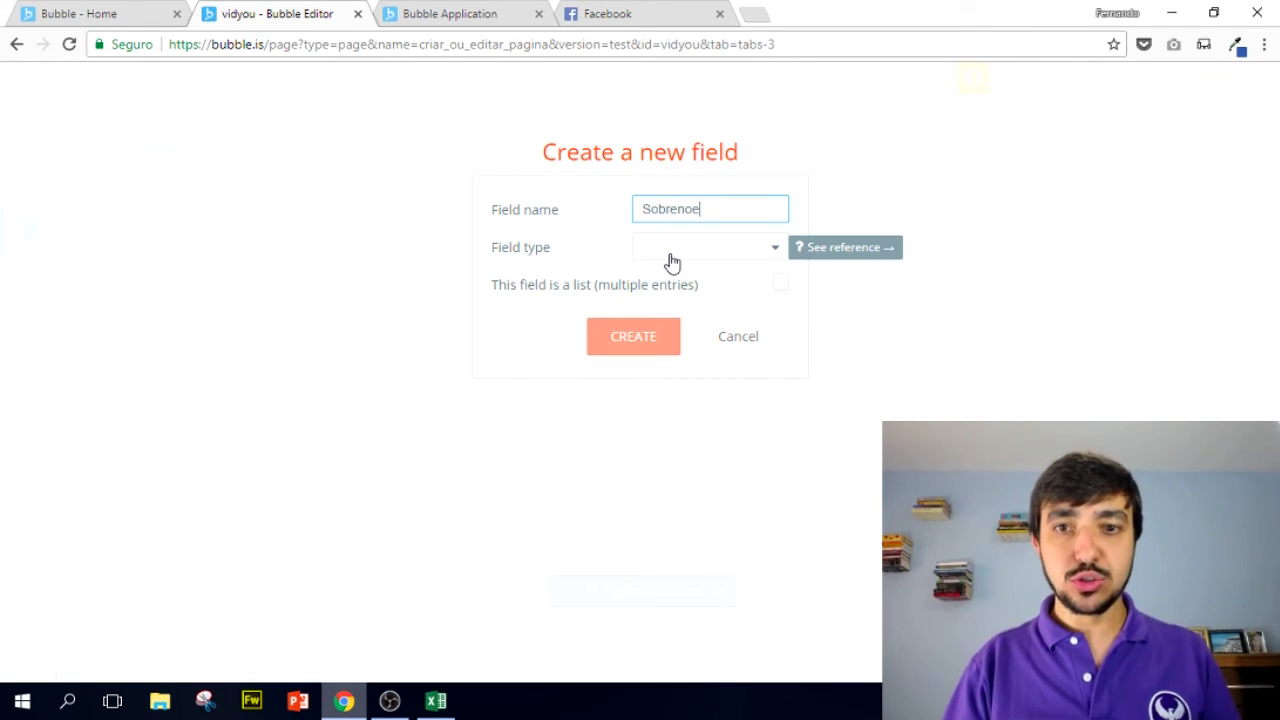
key("BackSpace")
type("me")
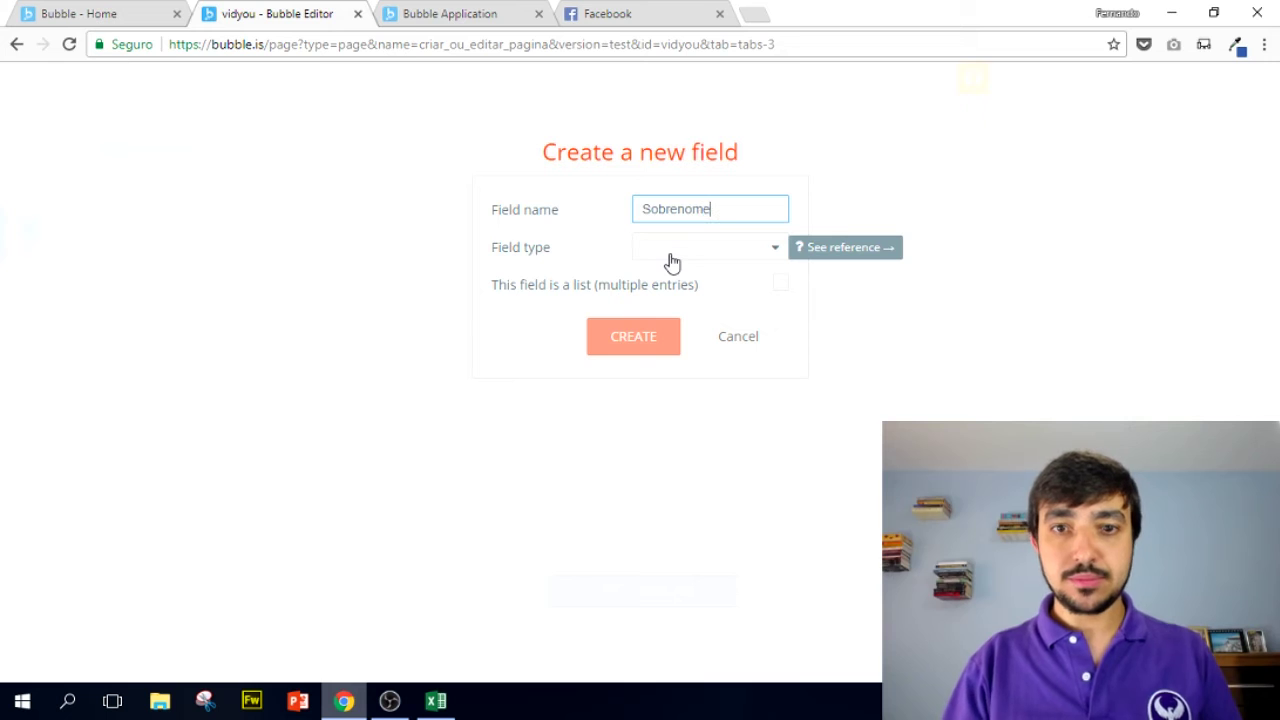
left_click(678, 260)
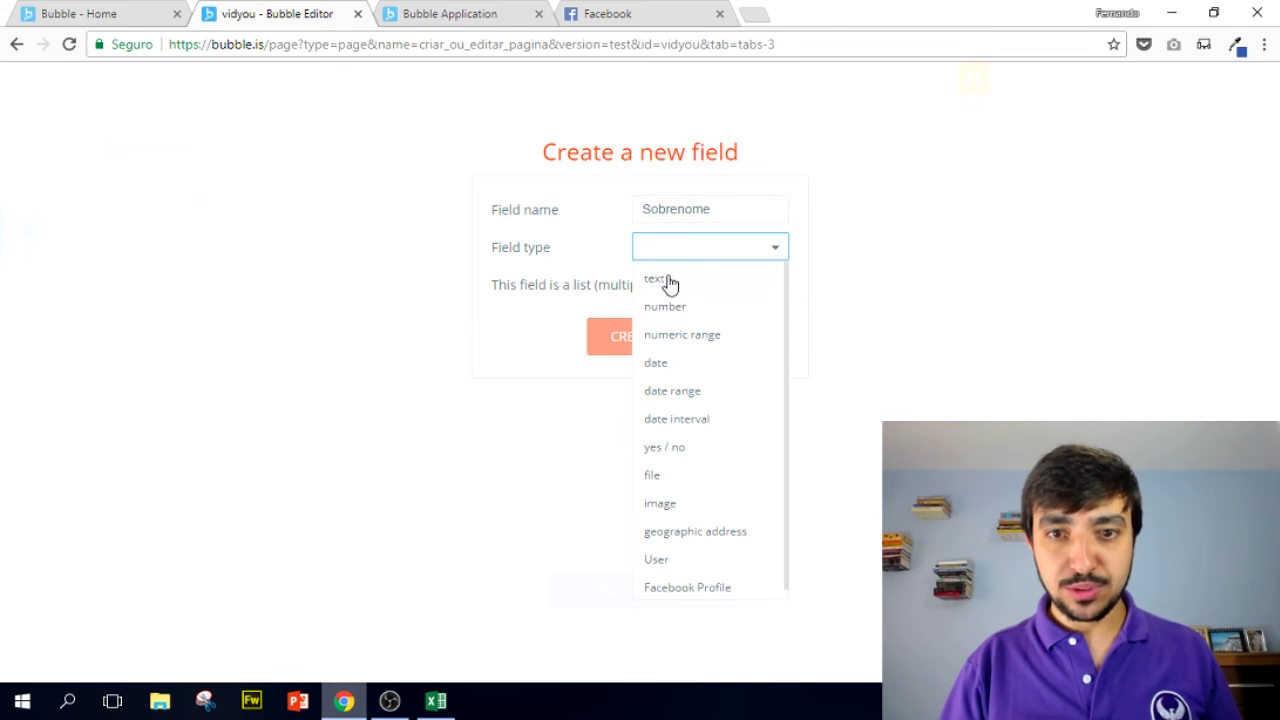
left_click(662, 279)
left_click(632, 336)
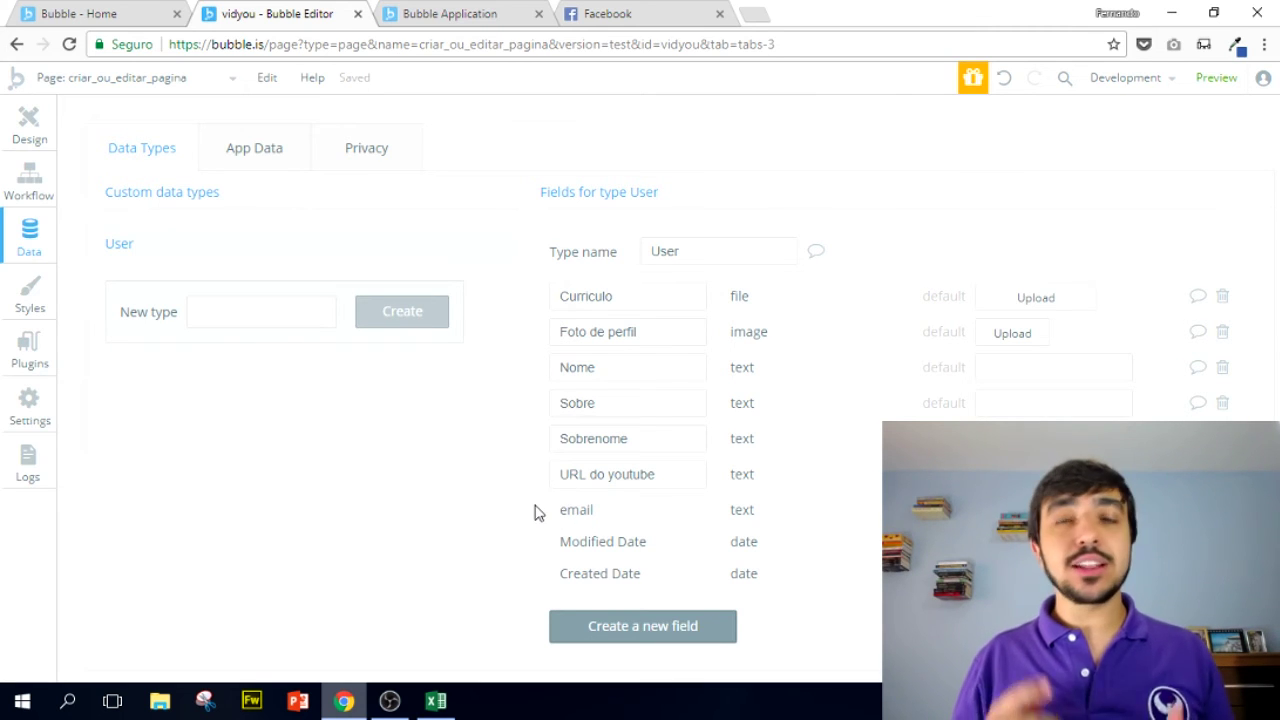
- Add a text field named "email2" to the User data type
left_click(629, 627)
type("email2")
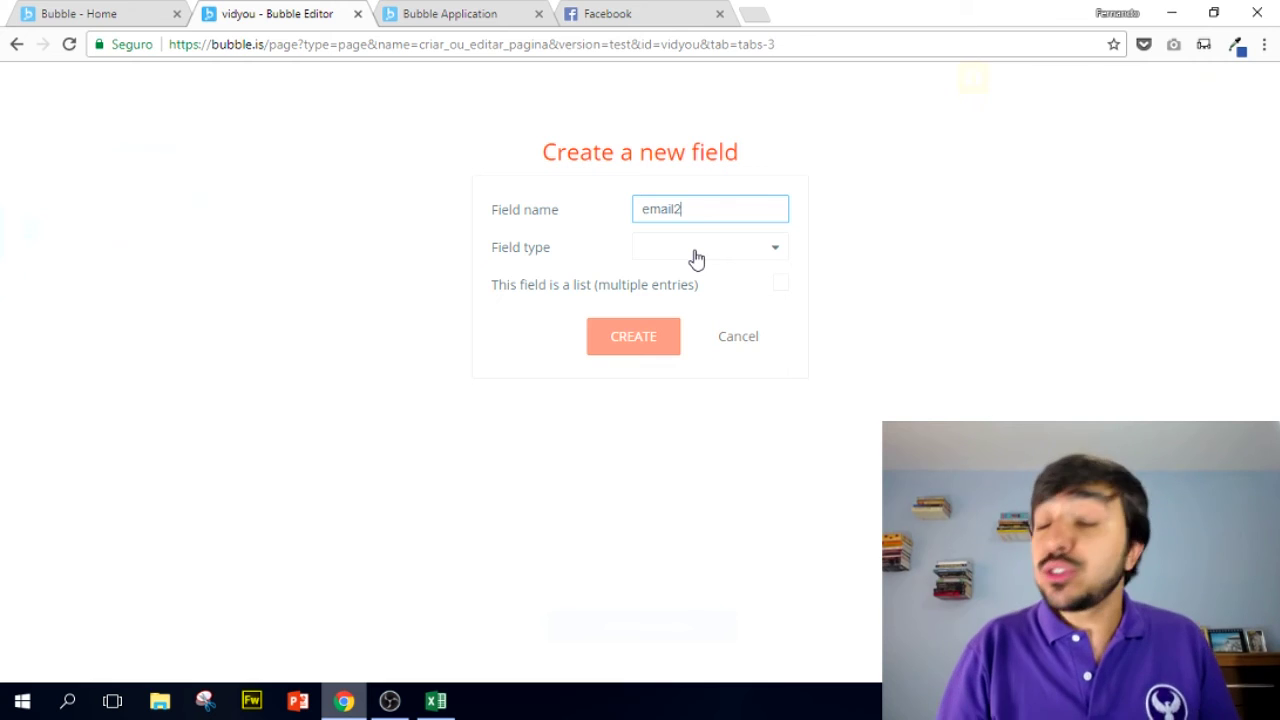
left_click(691, 256)
left_click(678, 279)
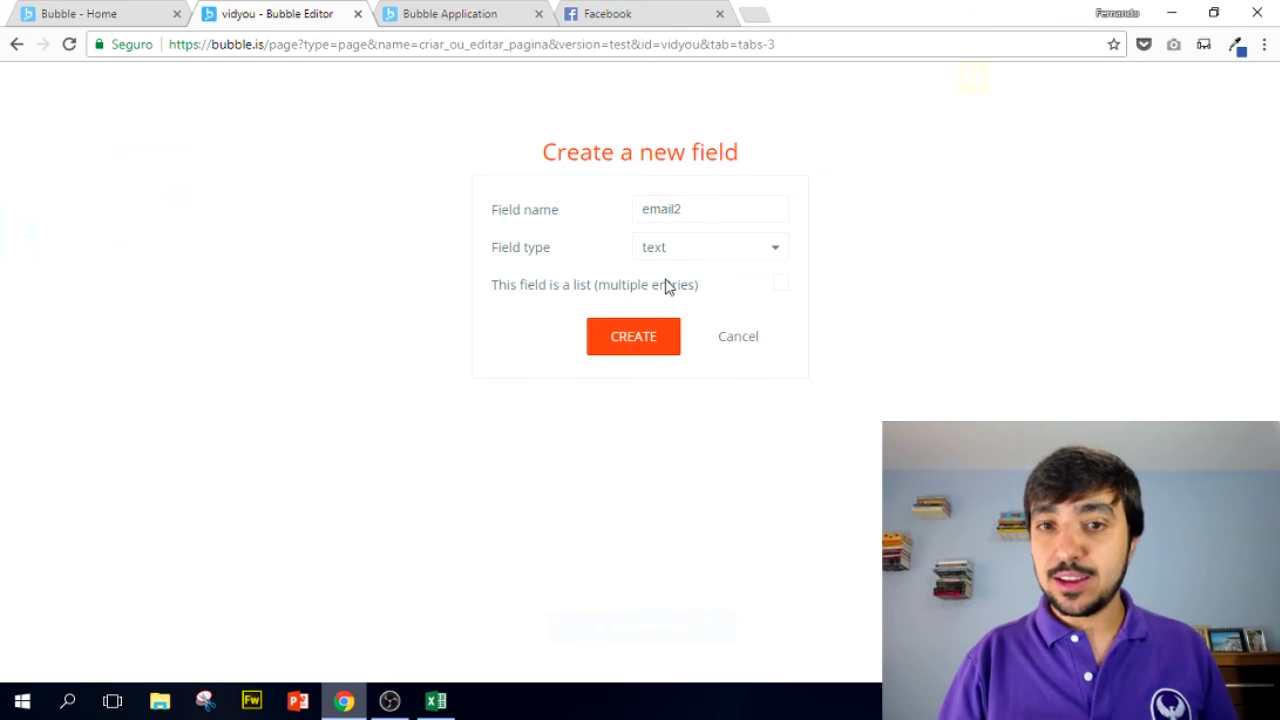
left_click(633, 340)
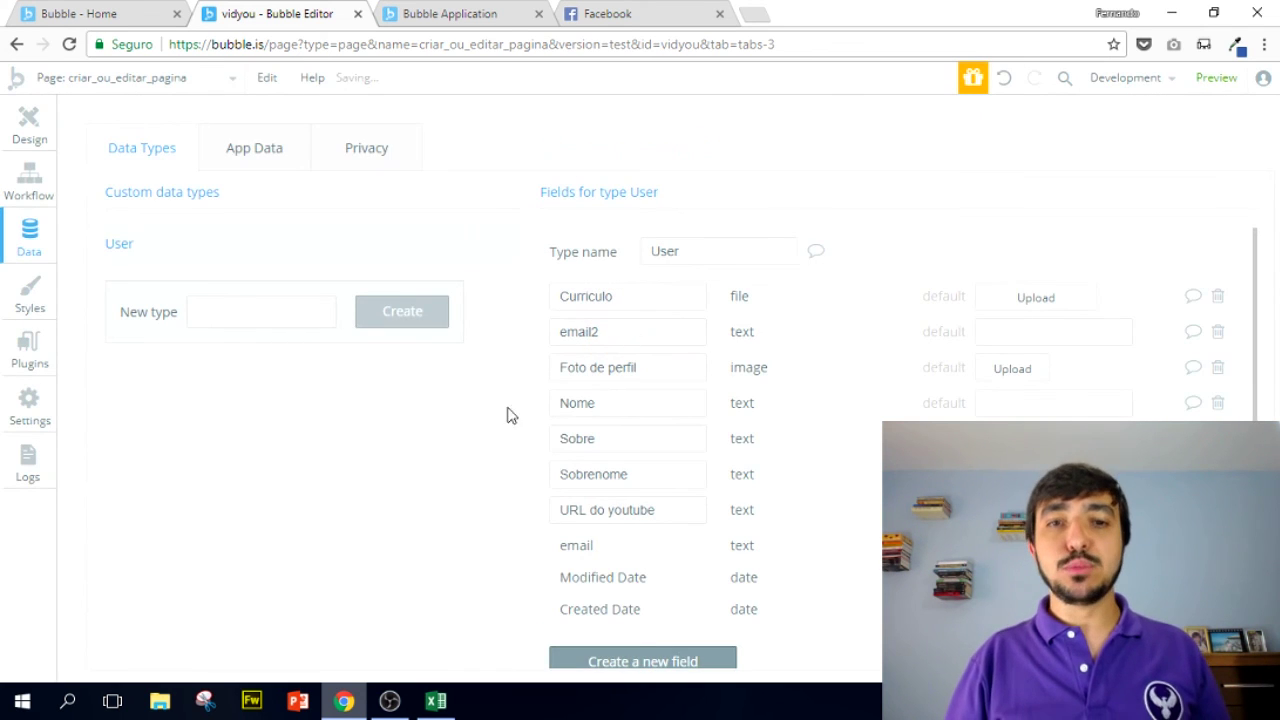